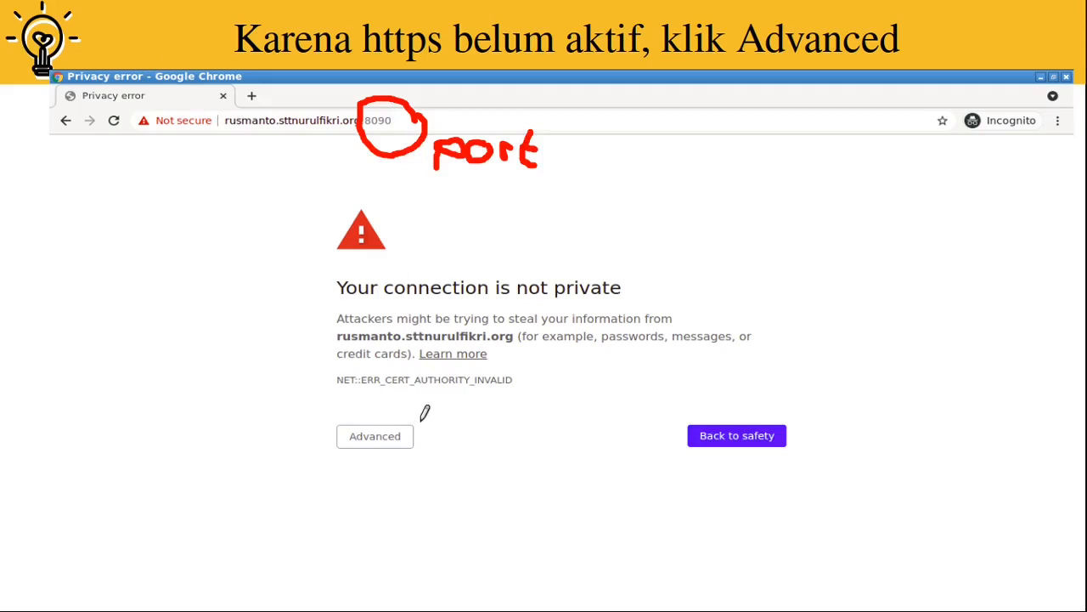
# Mark the Advanced step and loop red ink around the Proceed (unsafe) link on the warning slide
pyautogui.moveTo(451, 422)
pyautogui.mouseDown()
pyautogui.moveTo(328, 427)
pyautogui.moveTo(488, 432)
pyautogui.moveTo(482, 425)
pyautogui.mouseUp()
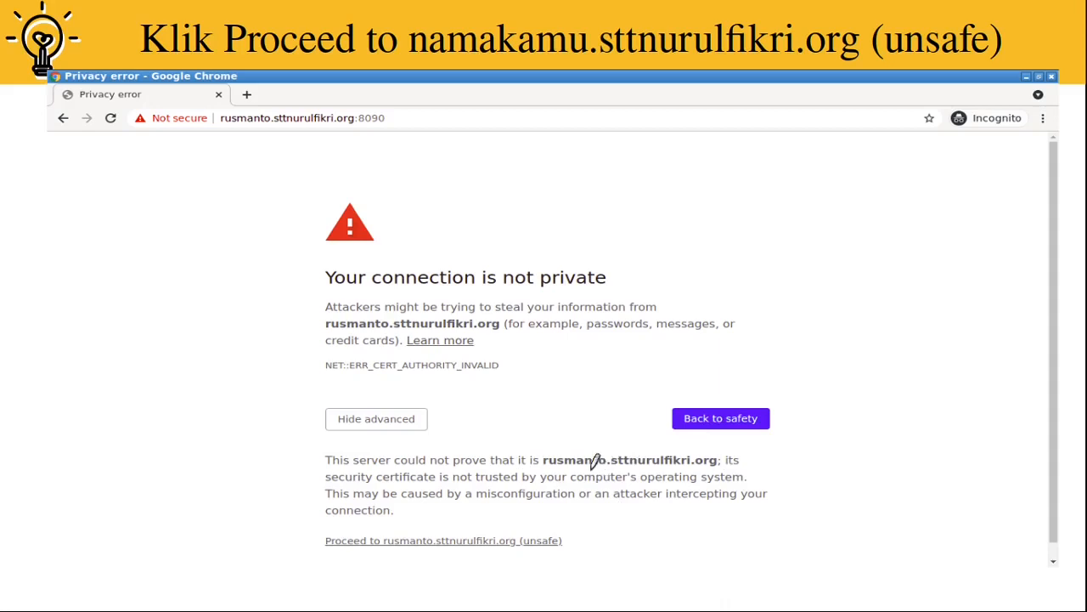
pyautogui.moveTo(588, 547)
pyautogui.mouseDown()
pyautogui.moveTo(488, 513)
pyautogui.moveTo(352, 512)
pyautogui.moveTo(277, 537)
pyautogui.moveTo(353, 594)
pyautogui.mouseUp()
pyautogui.moveTo(425, 596)
pyautogui.mouseDown()
pyautogui.moveTo(576, 566)
pyautogui.moveTo(590, 537)
pyautogui.mouseUp()
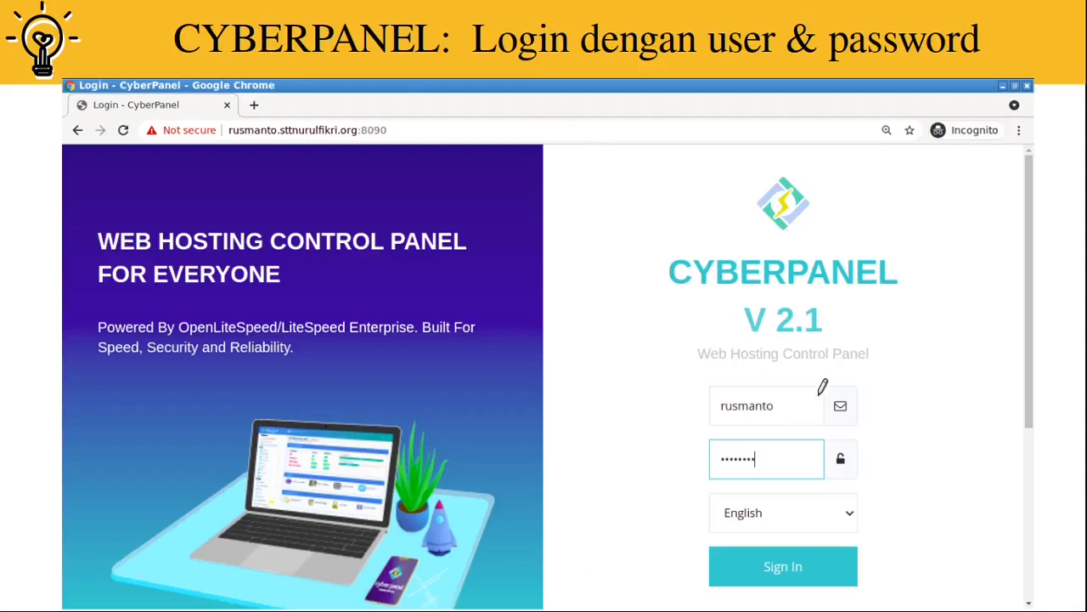
# Circle the username and password fields on the CyberPanel login slide in red
pyautogui.moveTo(814, 404)
pyautogui.mouseDown()
pyautogui.moveTo(809, 374)
pyautogui.moveTo(749, 364)
pyautogui.moveTo(697, 407)
pyautogui.moveTo(736, 431)
pyautogui.moveTo(820, 393)
pyautogui.mouseUp()
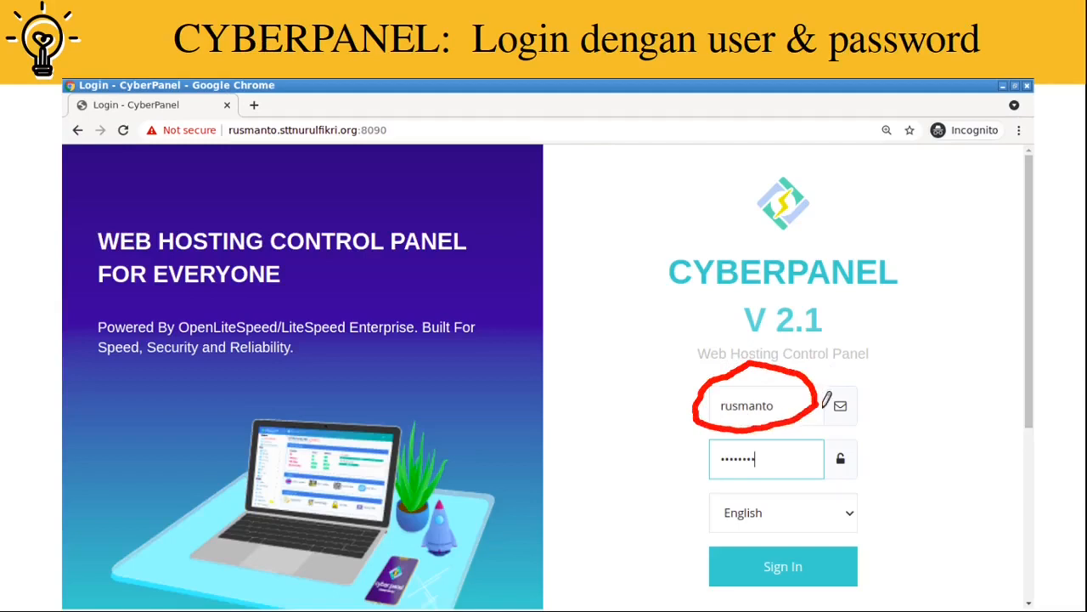
pyautogui.moveTo(824, 466)
pyautogui.mouseDown()
pyautogui.moveTo(835, 481)
pyautogui.moveTo(782, 438)
pyautogui.moveTo(713, 433)
pyautogui.moveTo(698, 454)
pyautogui.moveTo(767, 495)
pyautogui.moveTo(826, 475)
pyautogui.mouseUp()
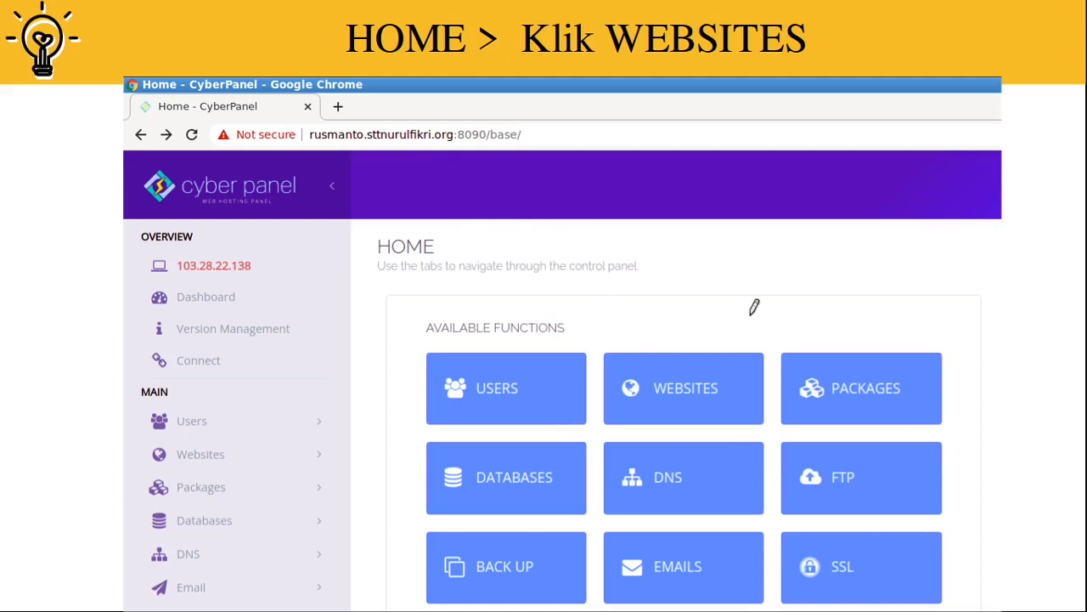
# Mark the WEBSITES and LIST WEBSITE tiles, the site's domain name and the File Manager link in red
pyautogui.moveTo(763, 327)
pyautogui.mouseDown()
pyautogui.moveTo(642, 311)
pyautogui.moveTo(600, 377)
pyautogui.moveTo(685, 438)
pyautogui.moveTo(752, 380)
pyautogui.moveTo(763, 317)
pyautogui.mouseUp()
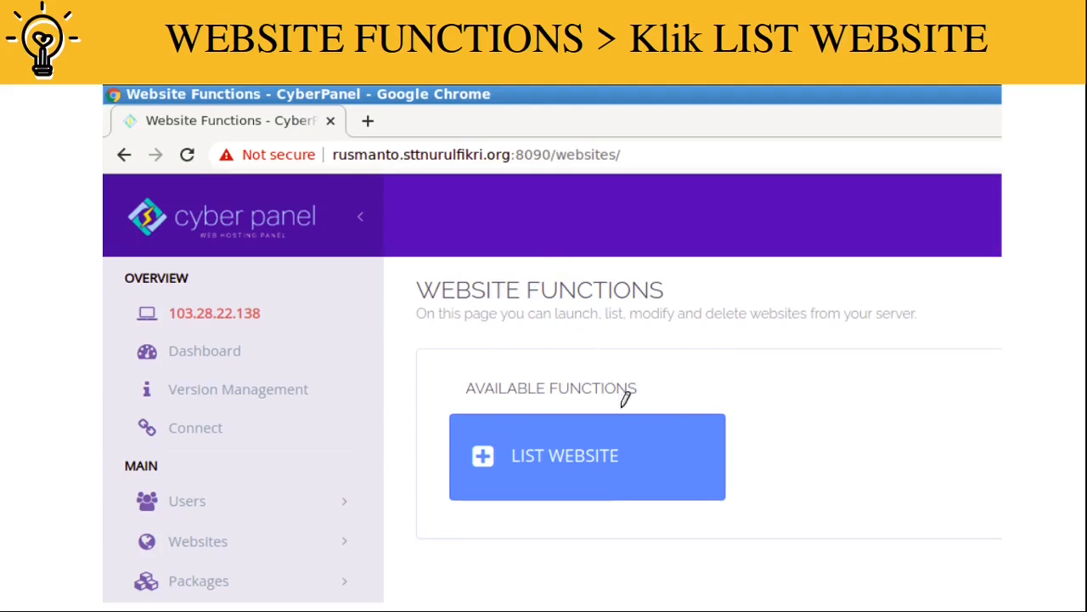
pyautogui.moveTo(748, 457)
pyautogui.mouseDown()
pyautogui.moveTo(538, 315)
pyautogui.moveTo(553, 556)
pyautogui.moveTo(710, 455)
pyautogui.moveTo(738, 420)
pyautogui.mouseUp()
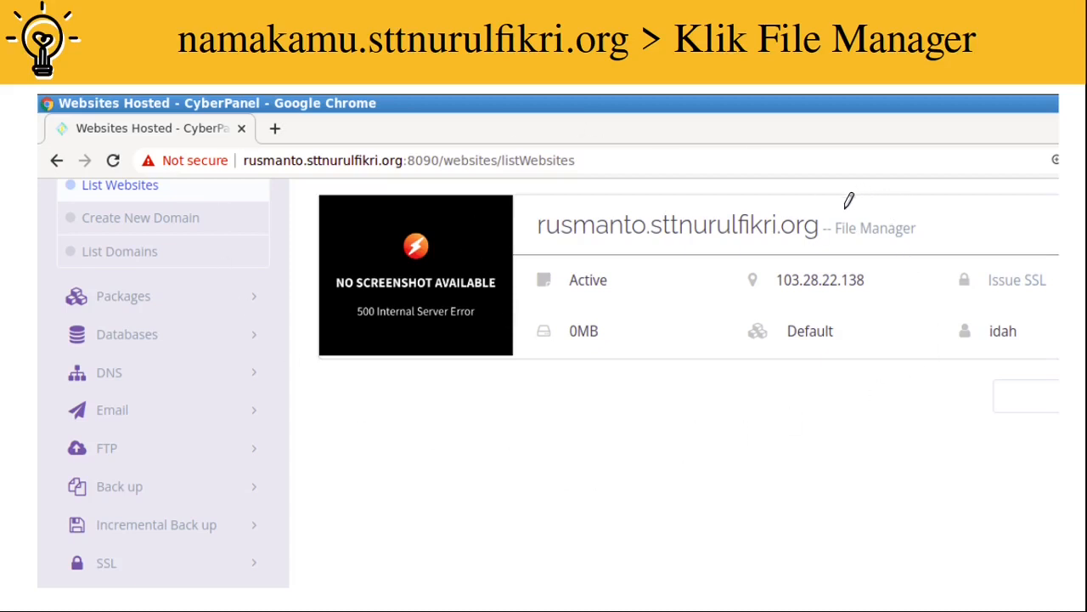
pyautogui.moveTo(537, 218)
pyautogui.mouseDown()
pyautogui.moveTo(563, 208)
pyautogui.moveTo(637, 215)
pyautogui.mouseUp()
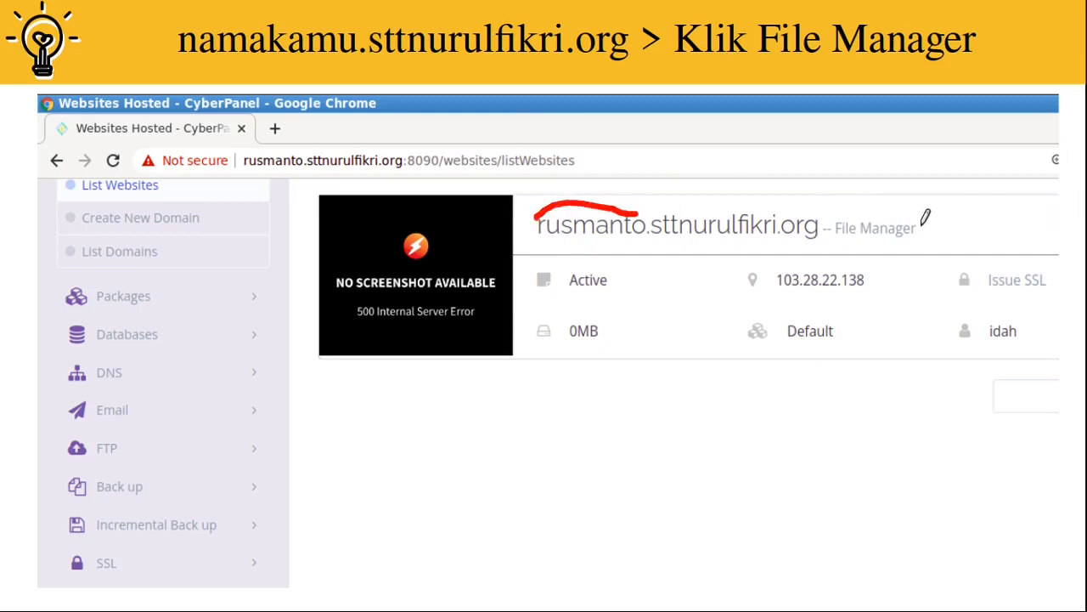
pyautogui.moveTo(880, 58)
pyautogui.mouseDown()
pyautogui.moveTo(893, 201)
pyautogui.moveTo(914, 175)
pyautogui.moveTo(891, 207)
pyautogui.moveTo(862, 185)
pyautogui.mouseUp()
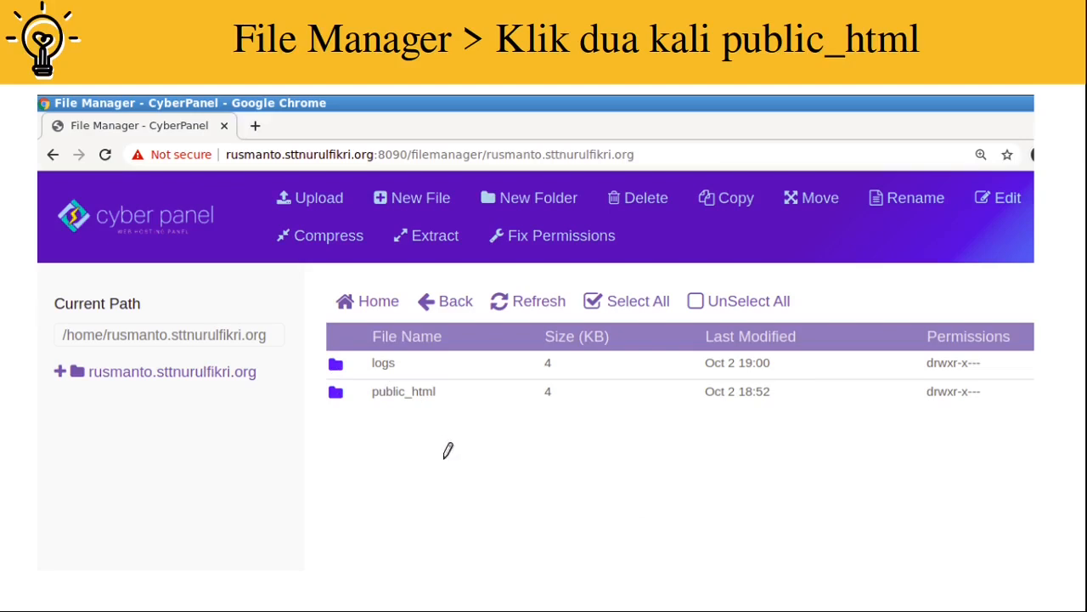
# Draw red arrows at public_html and the orangehrm-4.8.zip row, and circle the zip file name
pyautogui.moveTo(459, 488)
pyautogui.mouseDown()
pyautogui.moveTo(431, 416)
pyautogui.moveTo(418, 438)
pyautogui.moveTo(453, 422)
pyautogui.mouseUp()
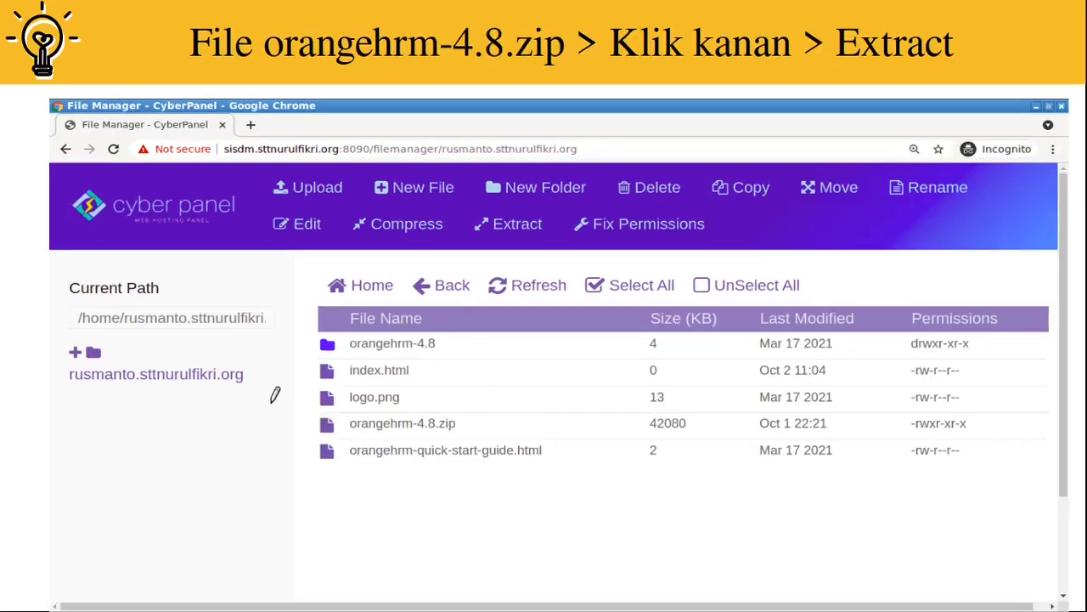
pyautogui.moveTo(177, 435)
pyautogui.mouseDown()
pyautogui.moveTo(254, 435)
pyautogui.moveTo(314, 417)
pyautogui.moveTo(286, 421)
pyautogui.moveTo(305, 450)
pyautogui.mouseUp()
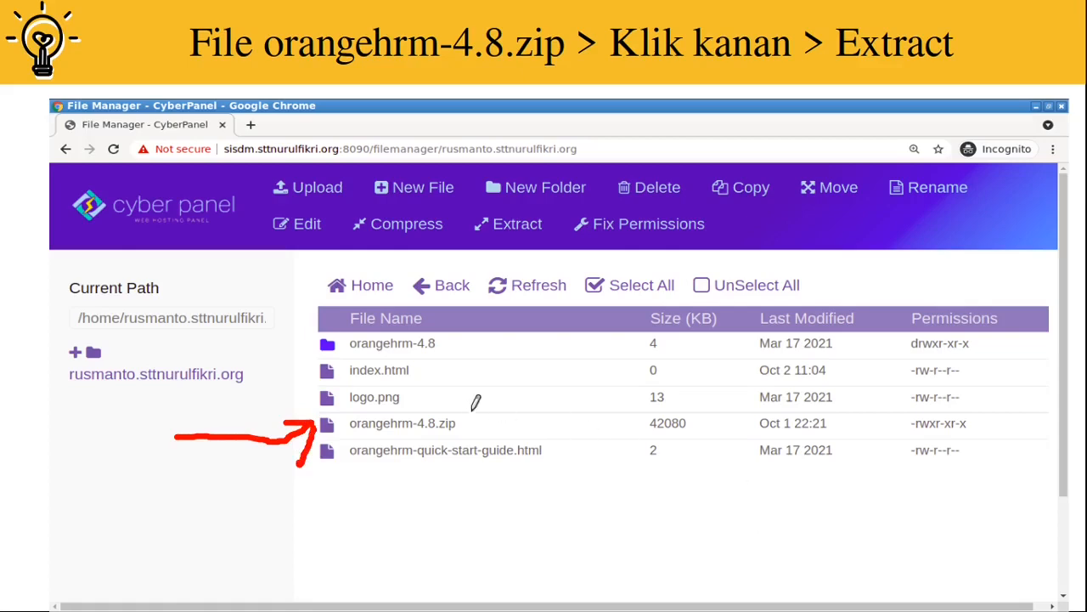
pyautogui.moveTo(504, 425)
pyautogui.mouseDown()
pyautogui.moveTo(461, 409)
pyautogui.moveTo(356, 399)
pyautogui.moveTo(356, 427)
pyautogui.moveTo(471, 457)
pyautogui.moveTo(490, 417)
pyautogui.mouseUp()
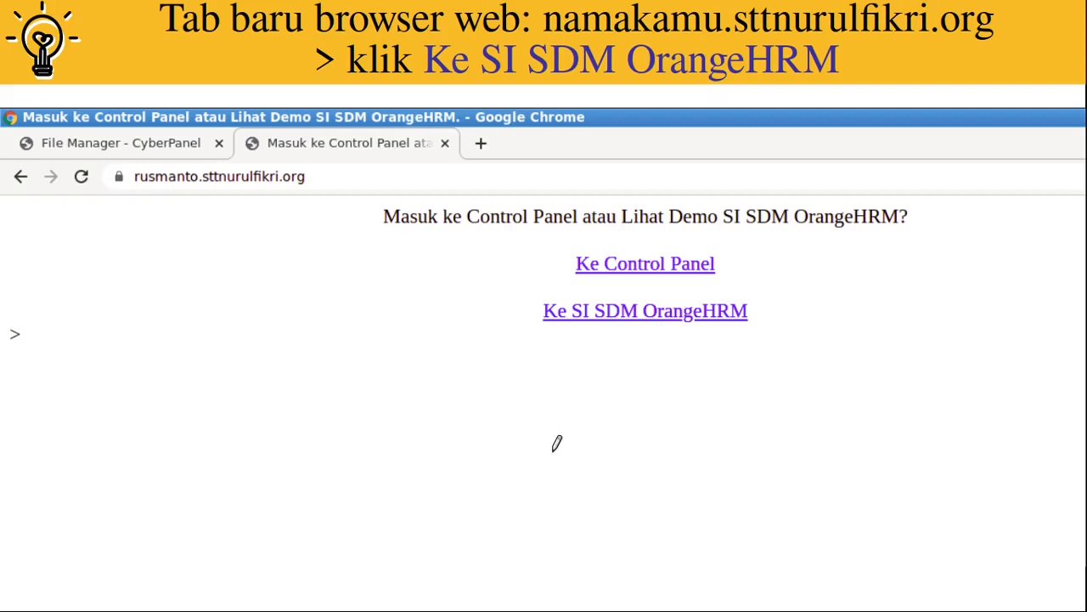
# Go back to the zip-extract slide using the slideshow's Previous option
pyautogui.rightClick(553, 453)
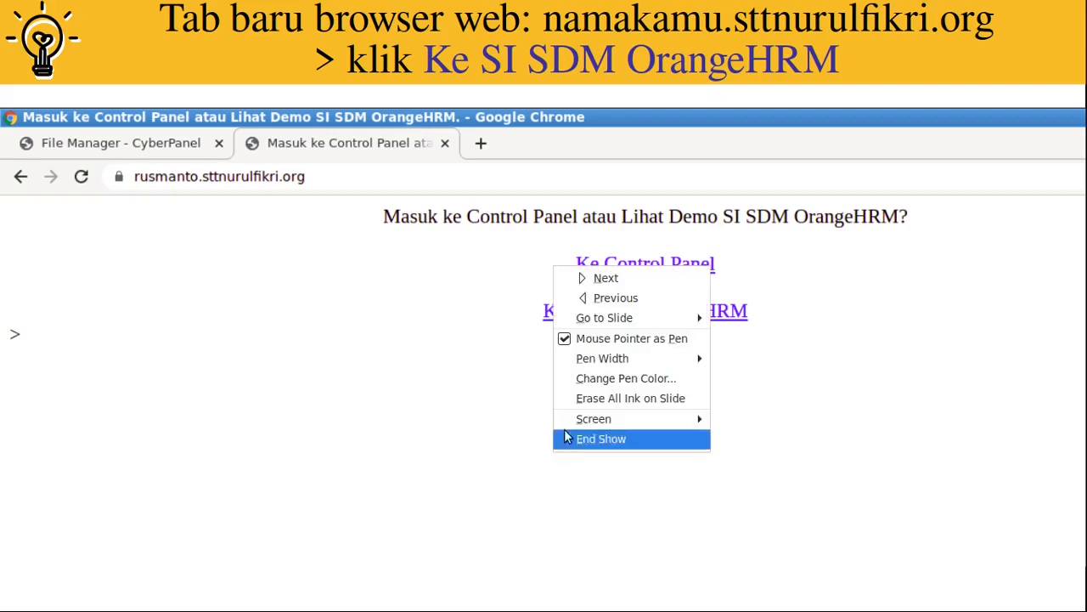
pyautogui.click(595, 295)
pyautogui.press('Right')
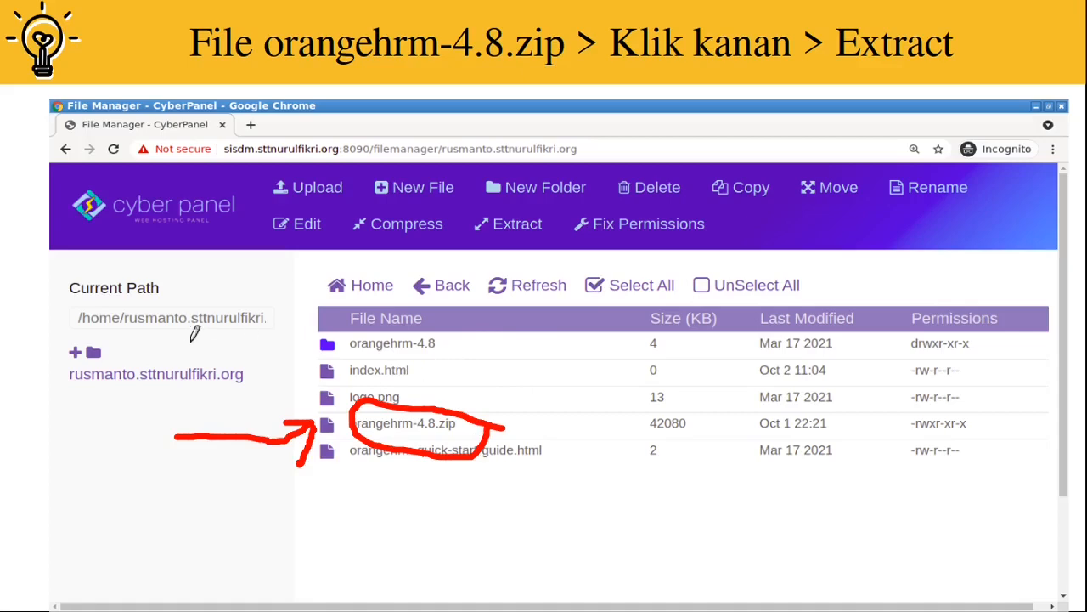
# Draw a red arrow labelled '2)' at the extracted orangehrm-4.8 folder
pyautogui.moveTo(189, 346)
pyautogui.mouseDown()
pyautogui.moveTo(316, 353)
pyautogui.moveTo(299, 367)
pyautogui.mouseUp()
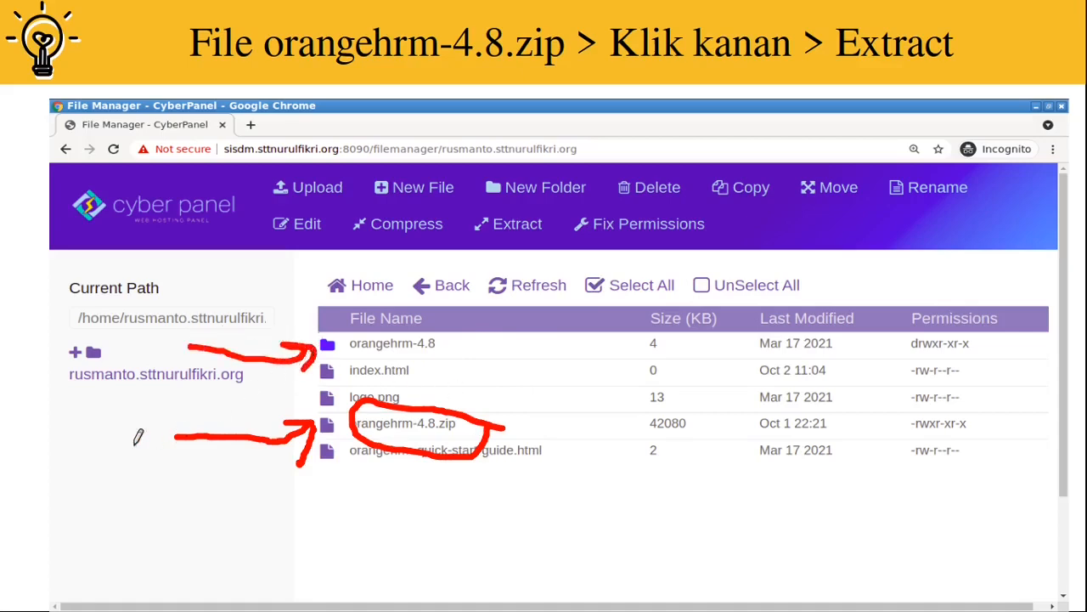
pyautogui.moveTo(108, 429)
pyautogui.mouseDown()
pyautogui.moveTo(108, 446)
pyautogui.moveTo(138, 435)
pyautogui.moveTo(127, 469)
pyautogui.mouseUp()
pyautogui.moveTo(124, 340)
pyautogui.mouseDown()
pyautogui.moveTo(129, 364)
pyautogui.moveTo(153, 374)
pyautogui.mouseUp()
pyautogui.moveTo(161, 331)
pyautogui.mouseDown()
pyautogui.moveTo(179, 370)
pyautogui.moveTo(170, 396)
pyautogui.mouseUp()
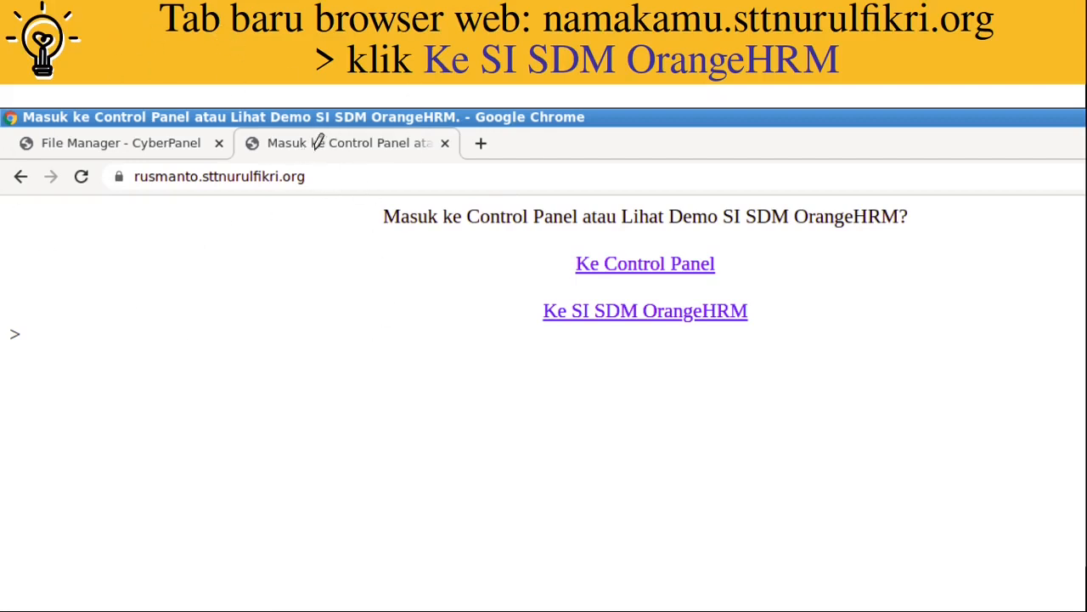
# Mark the CyberPanel tab, new-tab spot, address bar and Ke SI SDM OrangeHRM link in red
pyautogui.moveTo(182, 124)
pyautogui.mouseDown()
pyautogui.moveTo(117, 96)
pyautogui.moveTo(168, 168)
pyautogui.moveTo(186, 114)
pyautogui.mouseUp()
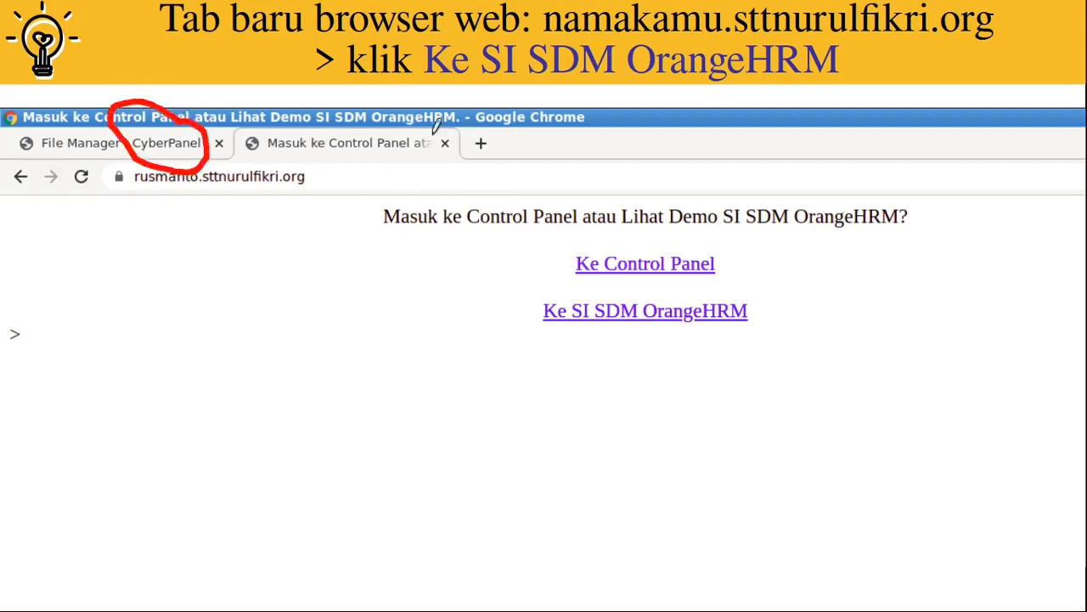
pyautogui.moveTo(492, 146)
pyautogui.mouseDown()
pyautogui.moveTo(514, 182)
pyautogui.moveTo(486, 159)
pyautogui.moveTo(489, 168)
pyautogui.moveTo(514, 132)
pyautogui.moveTo(520, 158)
pyautogui.mouseUp()
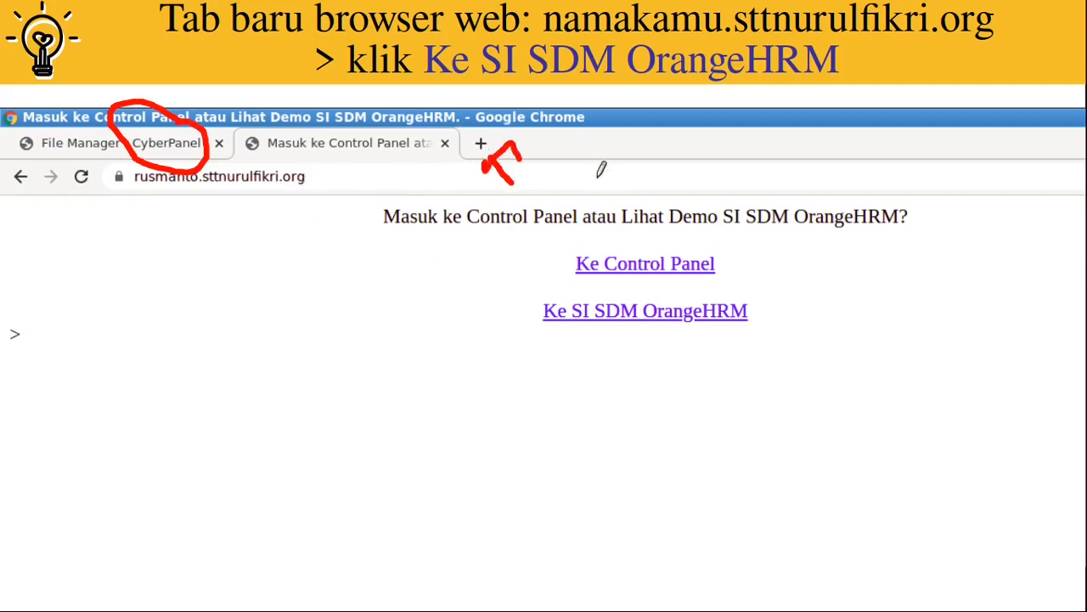
pyautogui.moveTo(312, 268)
pyautogui.mouseDown()
pyautogui.moveTo(333, 248)
pyautogui.moveTo(233, 149)
pyautogui.moveTo(115, 177)
pyautogui.moveTo(311, 297)
pyautogui.moveTo(313, 284)
pyautogui.mouseUp()
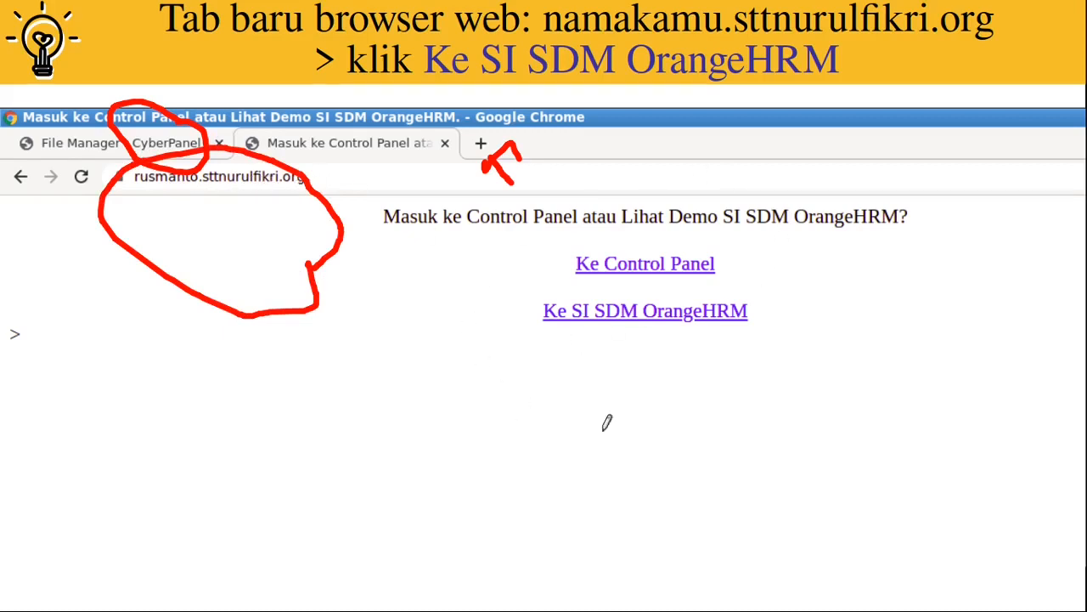
pyautogui.moveTo(803, 387)
pyautogui.mouseDown()
pyautogui.moveTo(806, 357)
pyautogui.moveTo(773, 312)
pyautogui.moveTo(687, 283)
pyautogui.moveTo(530, 294)
pyautogui.moveTo(653, 410)
pyautogui.moveTo(802, 374)
pyautogui.mouseUp()
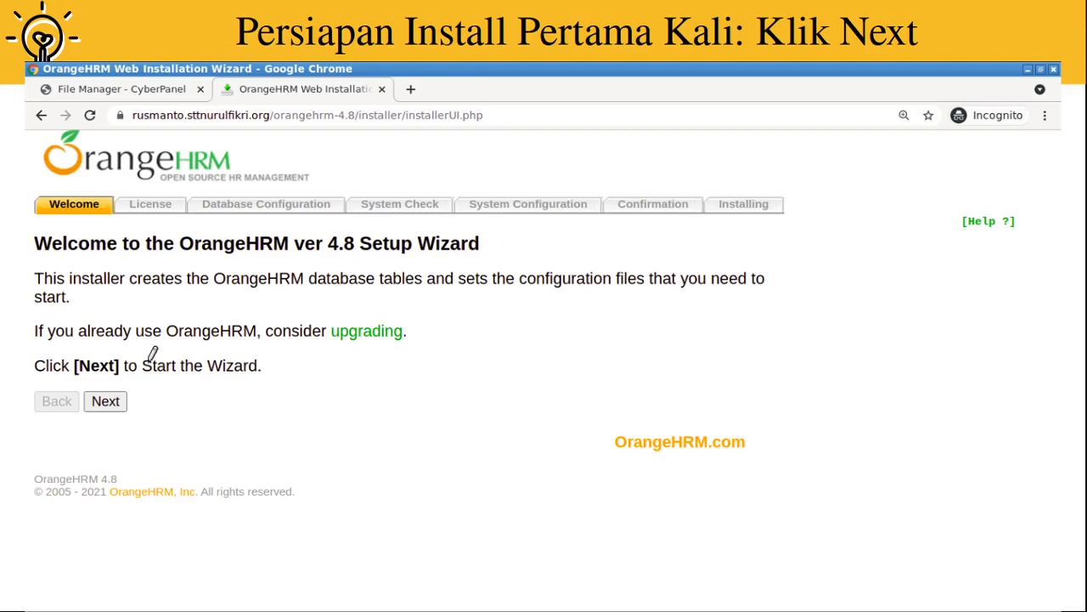
# Draw a red arrow at the wizard's Next button and underline I Accept on the license slide
pyautogui.moveTo(196, 446); pyautogui.dragTo(150, 408)
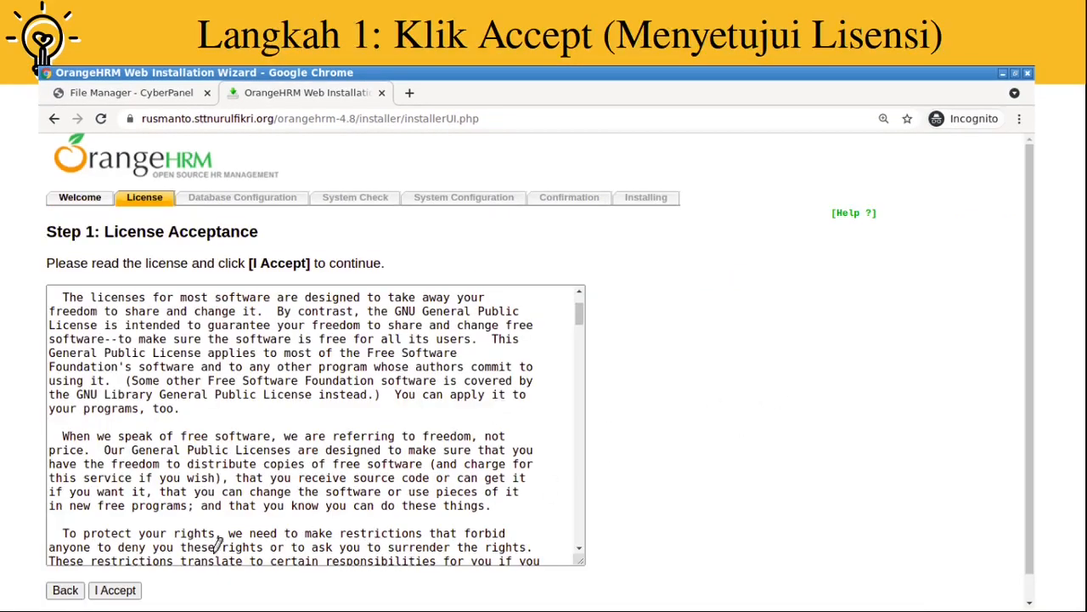
pyautogui.moveTo(159, 596); pyautogui.dragTo(222, 584)
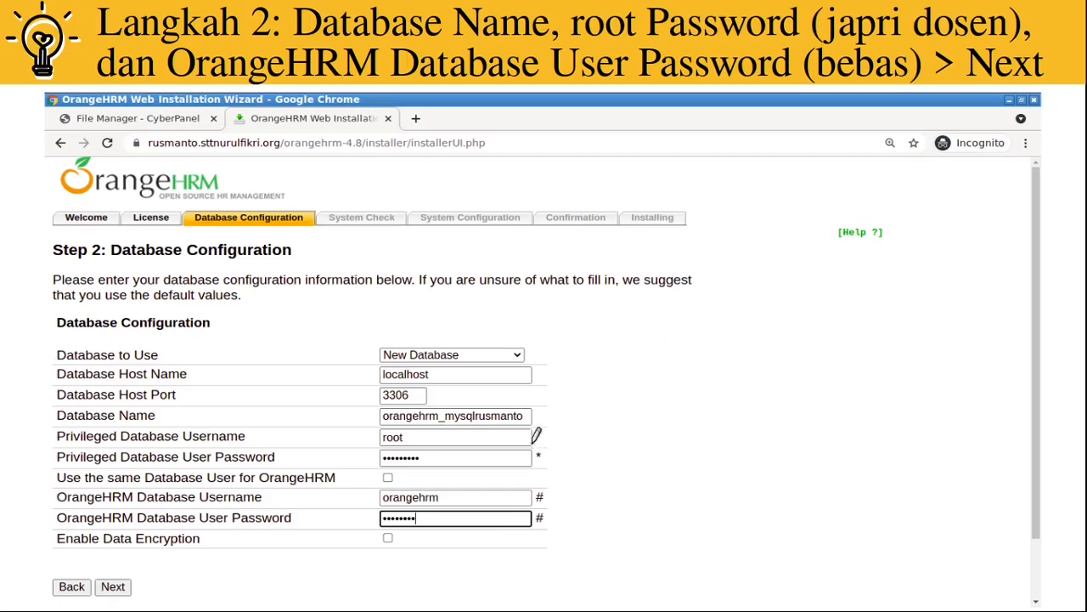
# Draw red arrows at the Database Name, privileged database password and OrangeHRM password fields
pyautogui.moveTo(559, 413); pyautogui.dragTo(627, 393)
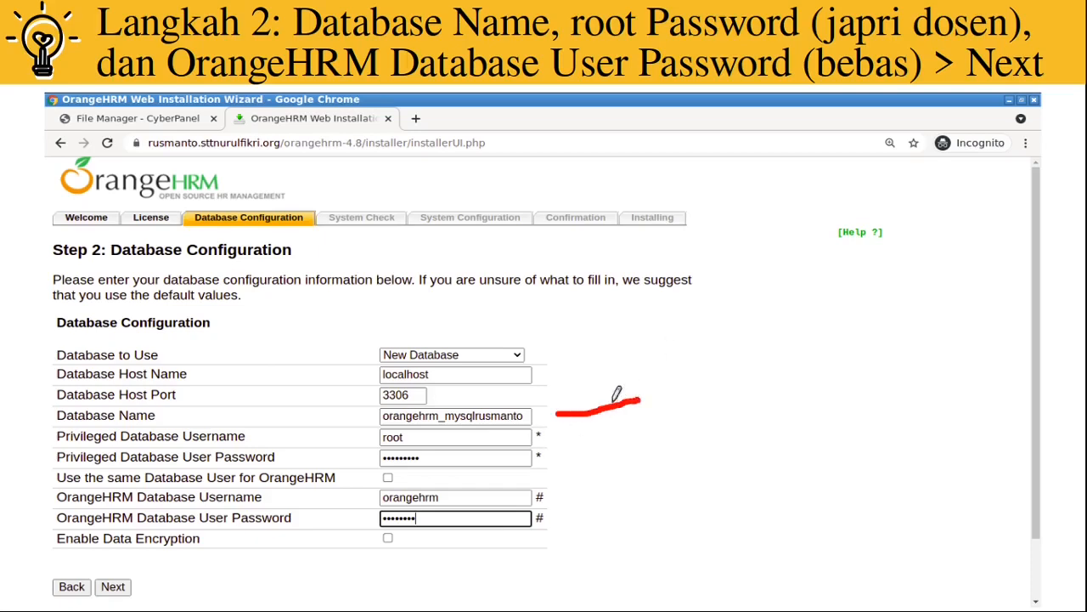
pyautogui.moveTo(565, 409); pyautogui.dragTo(584, 439)
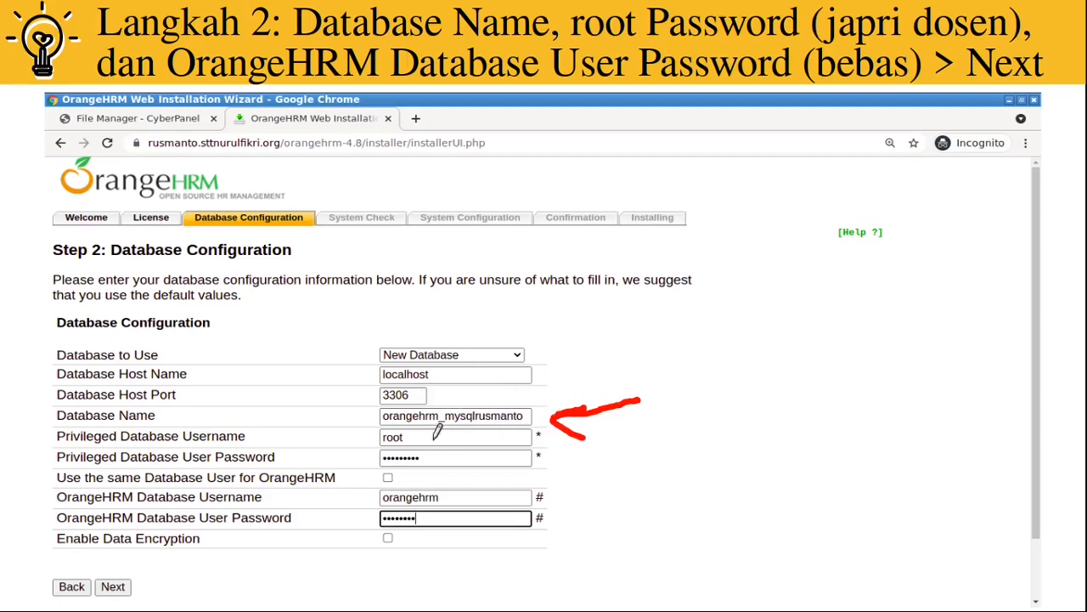
pyautogui.moveTo(561, 384)
pyautogui.mouseDown()
pyautogui.moveTo(486, 372)
pyautogui.moveTo(472, 416)
pyautogui.moveTo(530, 433)
pyautogui.moveTo(559, 384)
pyautogui.mouseUp()
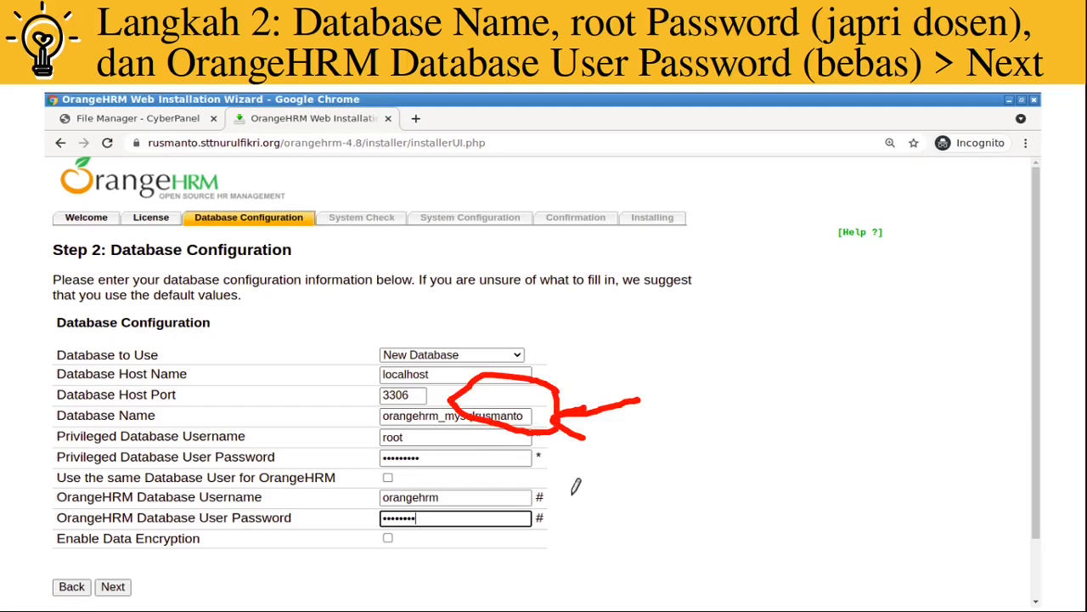
pyautogui.moveTo(547, 464); pyautogui.dragTo(638, 462)
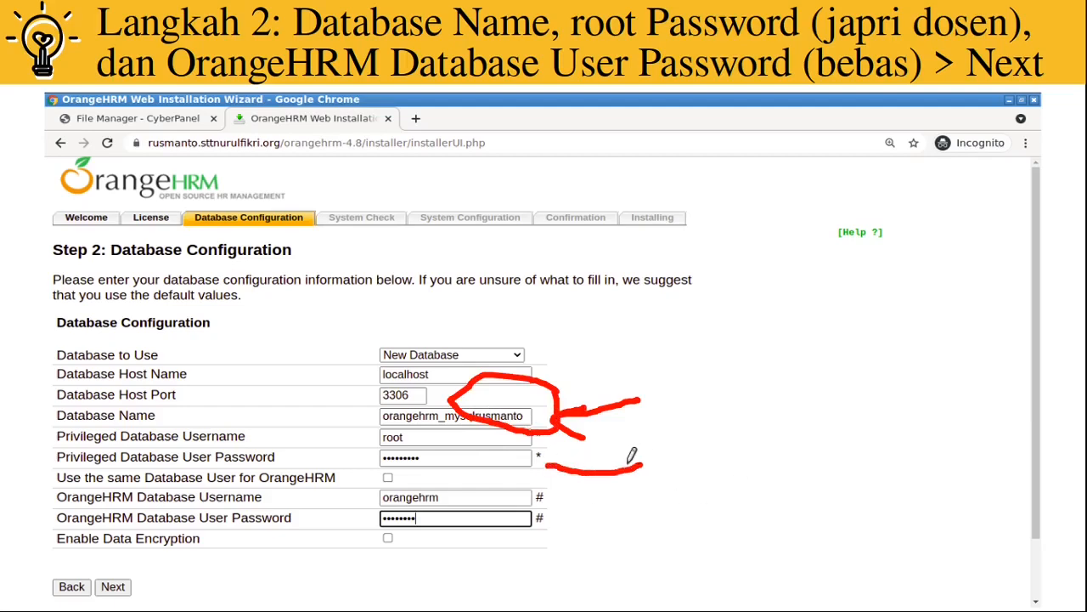
pyautogui.moveTo(559, 458); pyautogui.dragTo(581, 486)
pyautogui.moveTo(549, 534); pyautogui.dragTo(624, 533)
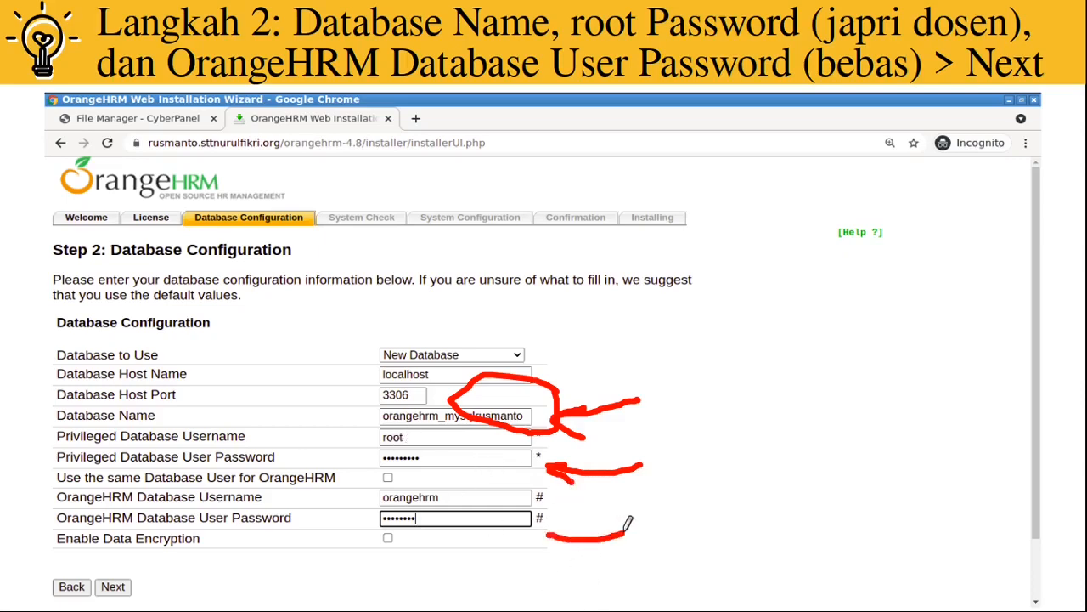
pyautogui.moveTo(548, 536)
pyautogui.mouseDown()
pyautogui.moveTo(565, 531)
pyautogui.moveTo(566, 557)
pyautogui.mouseUp()
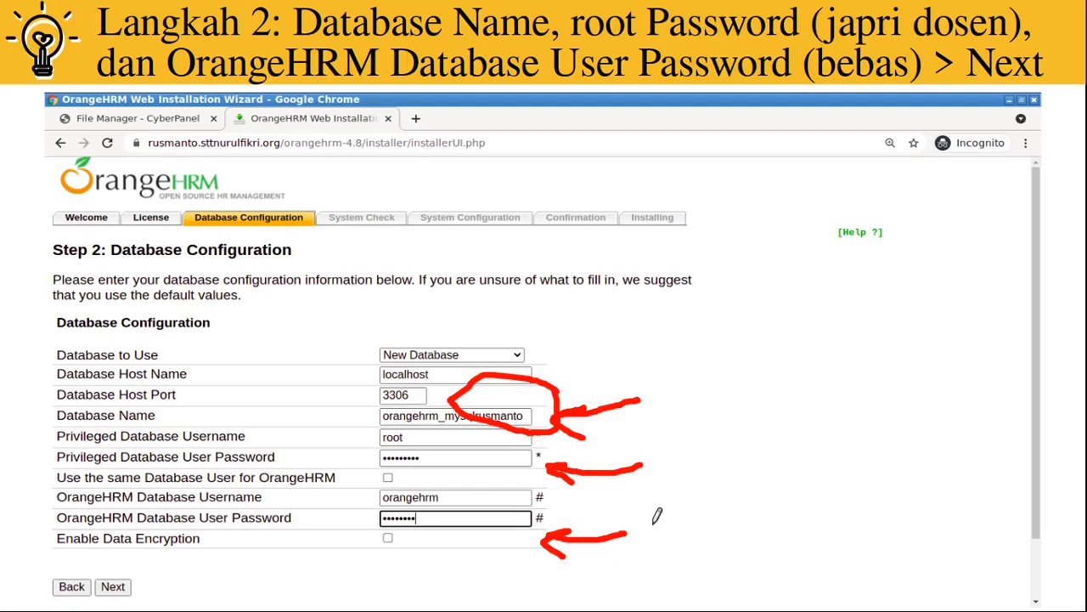
# Handwrite an example password in red beside the OrangeHRM password arrow
pyautogui.moveTo(652, 503)
pyautogui.mouseDown()
pyautogui.moveTo(653, 537)
pyautogui.moveTo(686, 521)
pyautogui.moveTo(707, 549)
pyautogui.moveTo(727, 520)
pyautogui.moveTo(737, 536)
pyautogui.moveTo(716, 556)
pyautogui.mouseUp()
pyautogui.moveTo(767, 506)
pyautogui.mouseDown()
pyautogui.moveTo(788, 529)
pyautogui.moveTo(781, 563)
pyautogui.mouseUp()
pyautogui.moveTo(814, 525); pyautogui.dragTo(812, 554)
pyautogui.moveTo(826, 513); pyautogui.dragTo(847, 527)
pyautogui.moveTo(887, 484)
pyautogui.mouseDown()
pyautogui.moveTo(856, 509)
pyautogui.moveTo(860, 552)
pyautogui.moveTo(848, 538)
pyautogui.mouseUp()
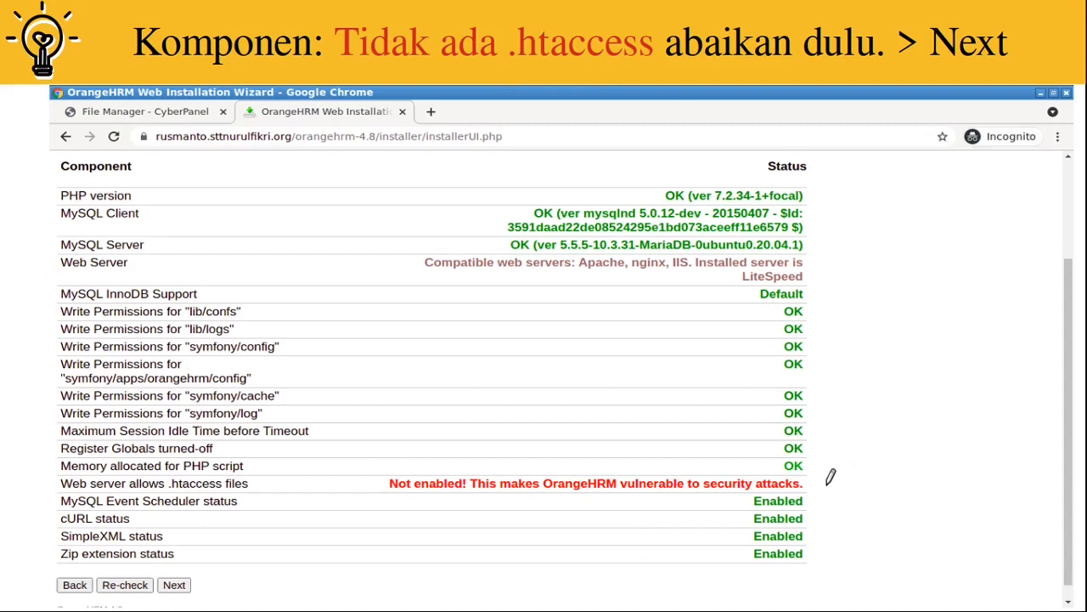
# Draw red ticks beside the .htaccess Not enabled row on the component check slide
pyautogui.moveTo(826, 482); pyautogui.dragTo(886, 457)
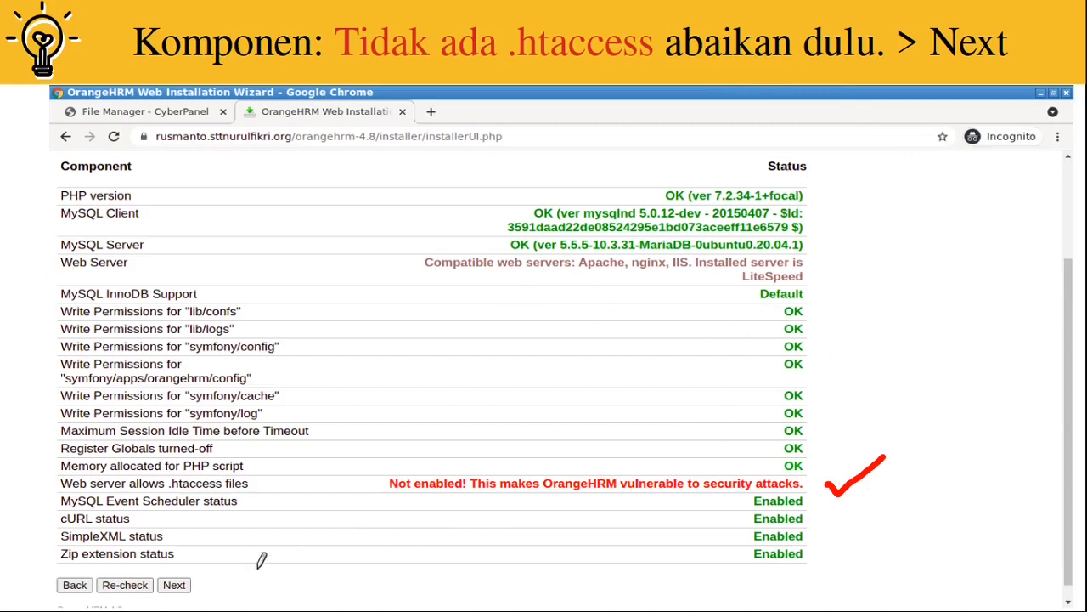
pyautogui.moveTo(192, 593); pyautogui.dragTo(223, 561)
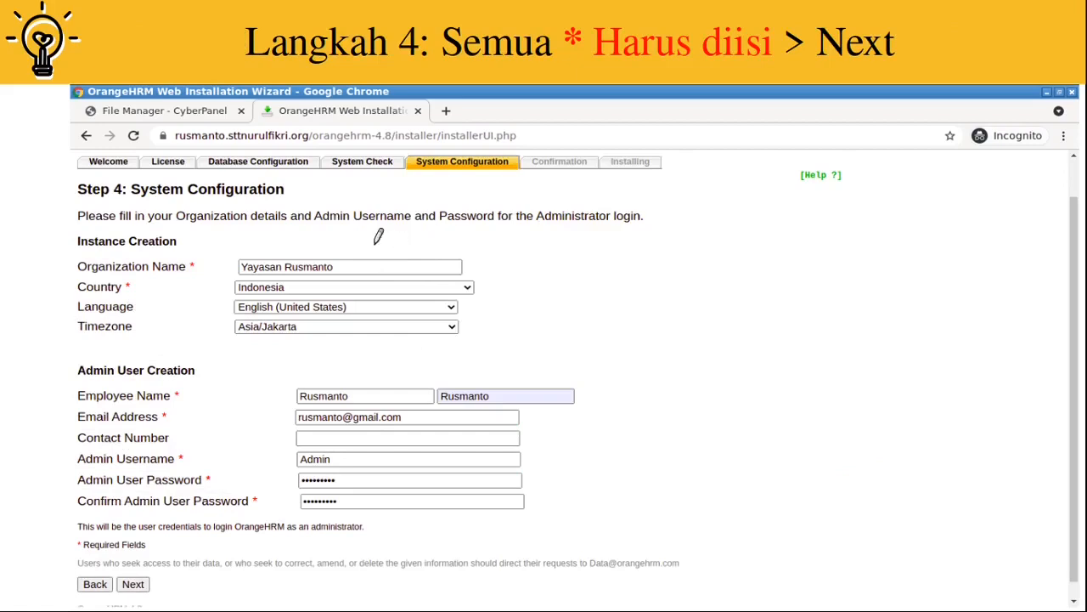
# Tick and underline Organization Name, Country, Employee Name, admin username, email and password fields in red
pyautogui.moveTo(352, 250)
pyautogui.mouseDown()
pyautogui.moveTo(226, 238)
pyautogui.moveTo(263, 259)
pyautogui.moveTo(342, 273)
pyautogui.moveTo(364, 249)
pyautogui.mouseUp()
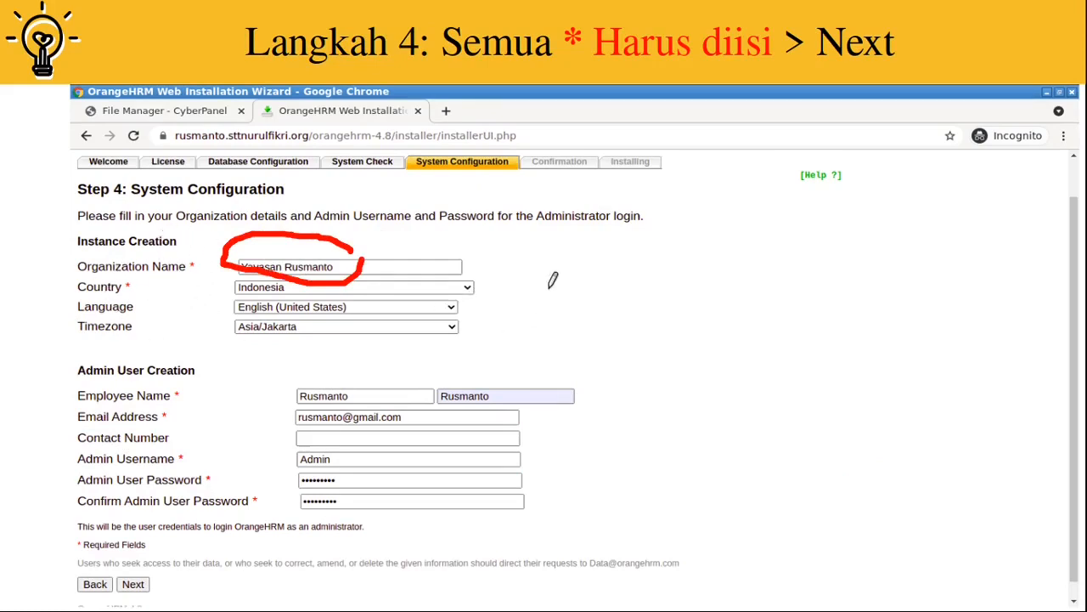
pyautogui.moveTo(486, 288); pyautogui.dragTo(523, 283)
pyautogui.moveTo(603, 394)
pyautogui.mouseDown()
pyautogui.moveTo(615, 403)
pyautogui.moveTo(651, 382)
pyautogui.mouseUp()
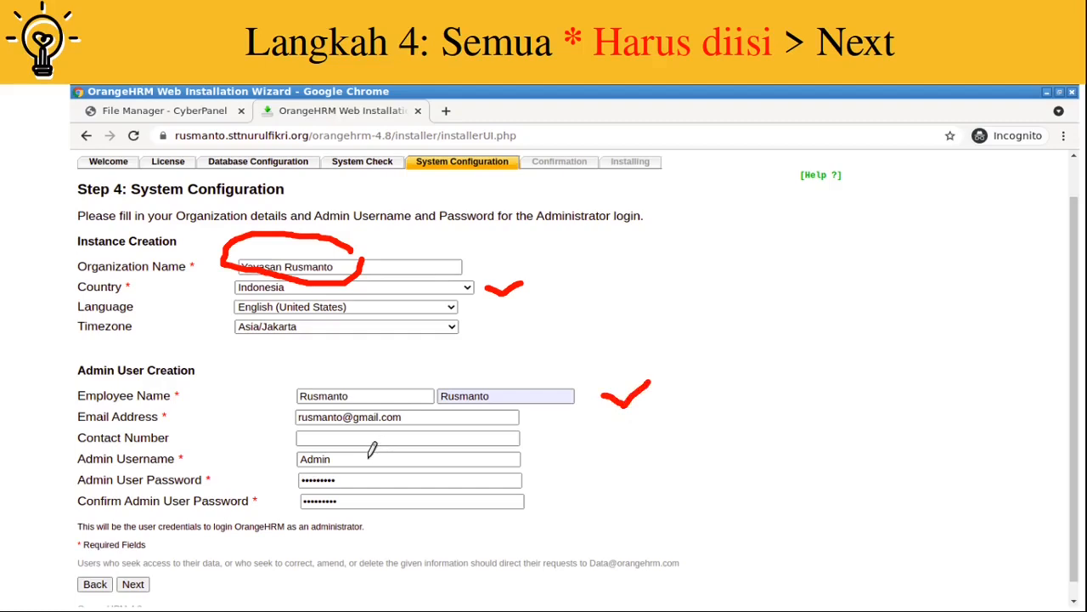
pyautogui.moveTo(536, 457)
pyautogui.mouseDown()
pyautogui.moveTo(552, 463)
pyautogui.moveTo(590, 441)
pyautogui.mouseUp()
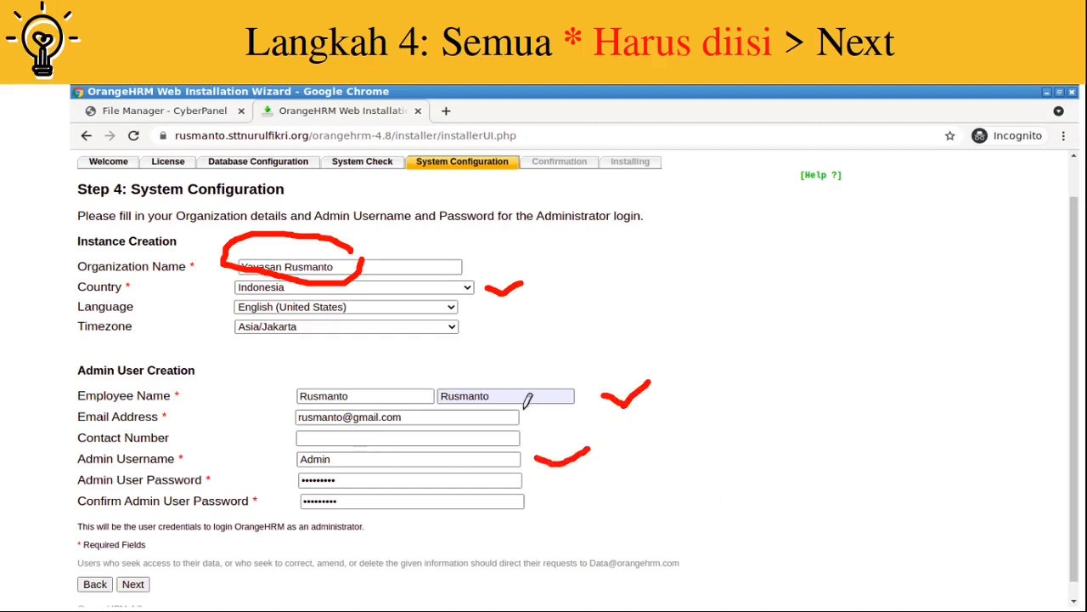
pyautogui.moveTo(533, 419); pyautogui.dragTo(564, 403)
pyautogui.moveTo(532, 481); pyautogui.dragTo(658, 490)
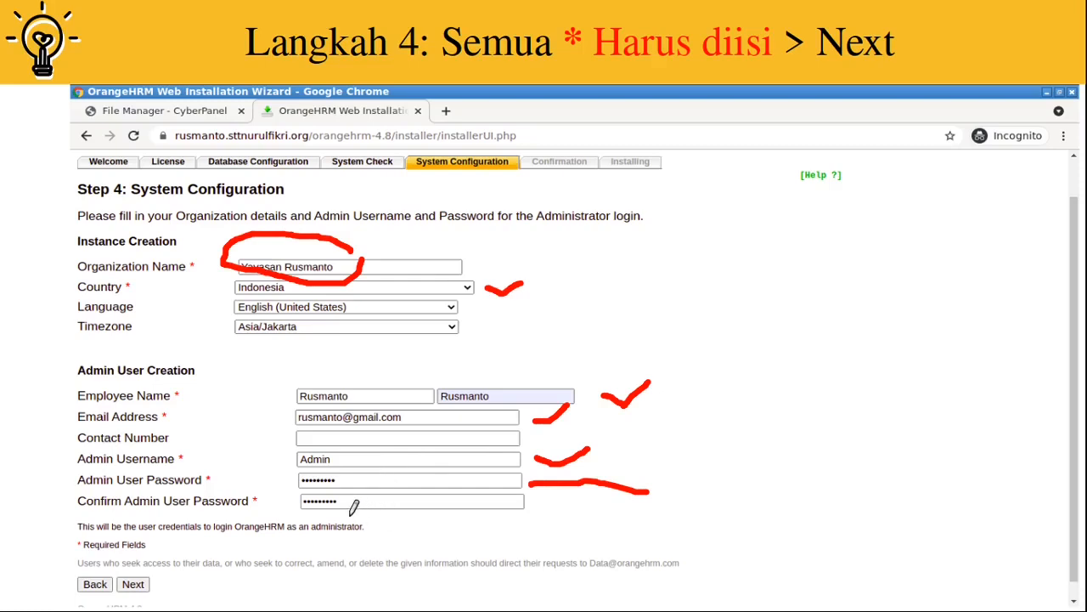
pyautogui.moveTo(419, 508); pyautogui.dragTo(520, 522)
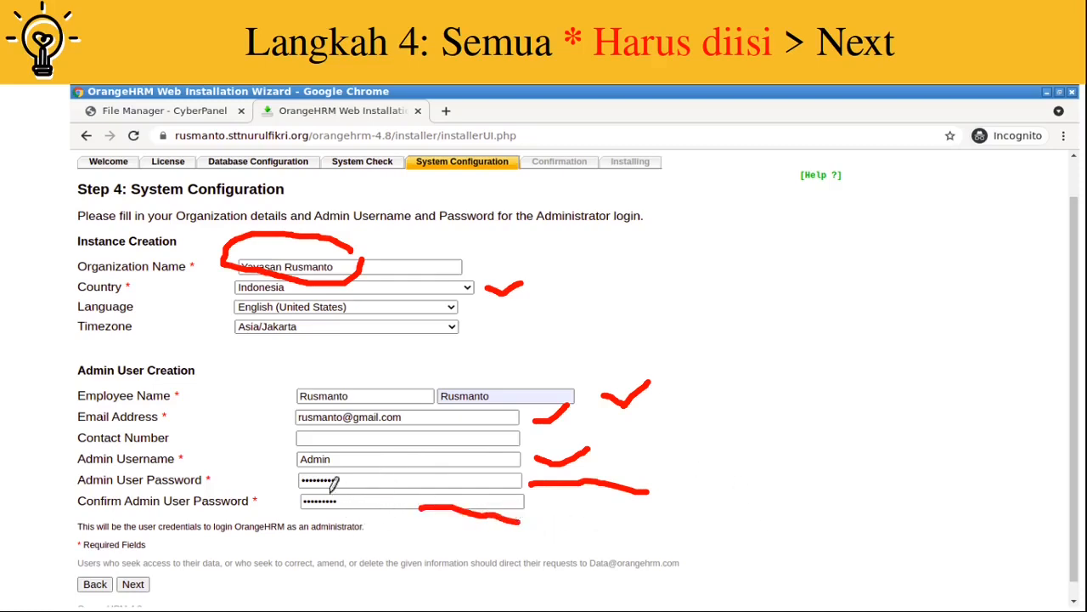
pyautogui.moveTo(380, 491)
pyautogui.mouseDown()
pyautogui.moveTo(384, 463)
pyautogui.moveTo(327, 418)
pyautogui.moveTo(281, 458)
pyautogui.moveTo(365, 488)
pyautogui.mouseUp()
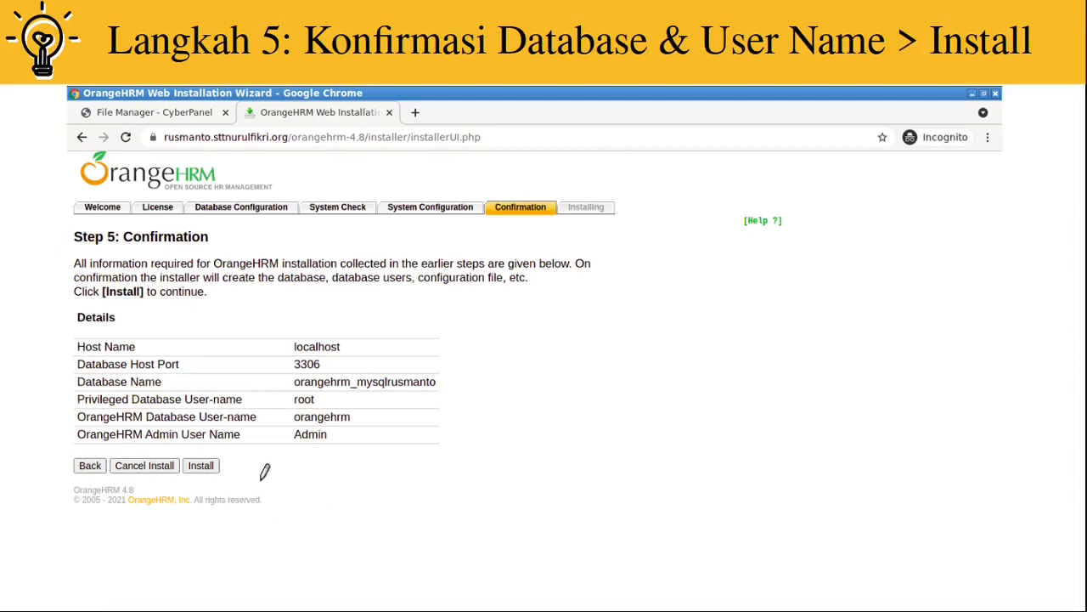
# Draw a pen arrow pointing at the Install button on the confirmation slide
pyautogui.moveTo(282, 513)
pyautogui.mouseDown()
pyautogui.moveTo(224, 445)
pyautogui.moveTo(183, 448)
pyautogui.moveTo(187, 506)
pyautogui.moveTo(276, 508)
pyautogui.moveTo(294, 480)
pyautogui.mouseUp()
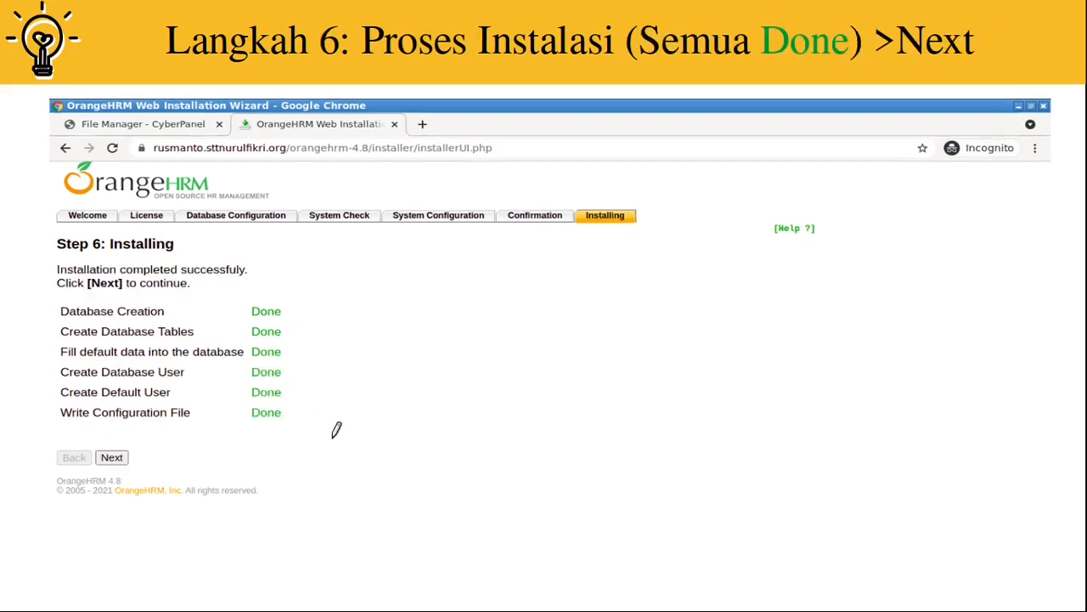
# Circle the Done statuses, point at Next, then tick the login page's password and Admin username
pyautogui.moveTo(345, 287)
pyautogui.mouseDown()
pyautogui.moveTo(263, 278)
pyautogui.moveTo(226, 384)
pyautogui.moveTo(286, 431)
pyautogui.mouseUp()
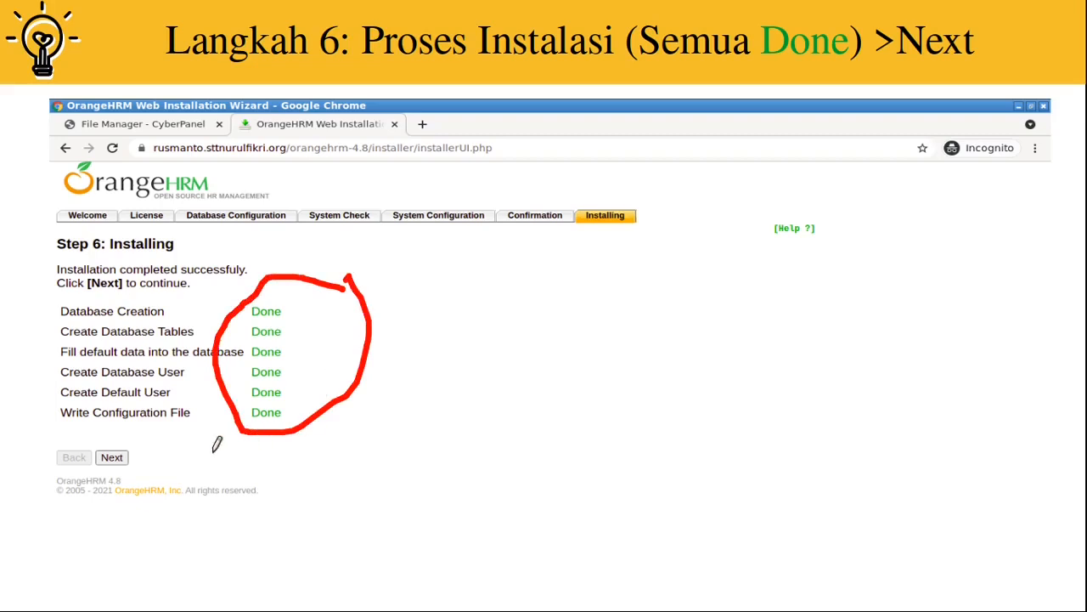
pyautogui.moveTo(154, 463); pyautogui.dragTo(206, 557)
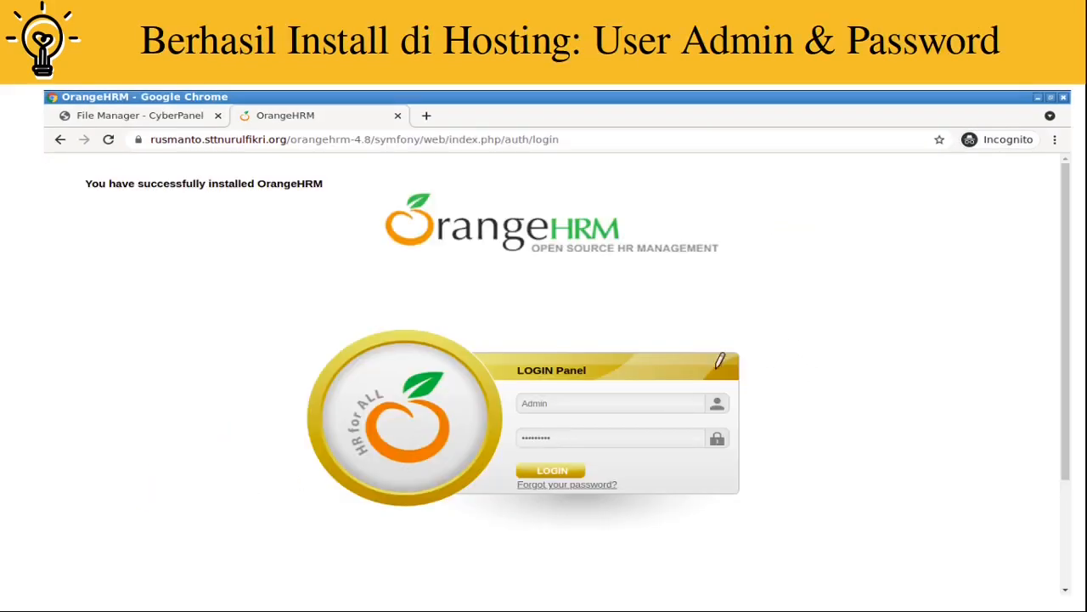
pyautogui.moveTo(742, 436)
pyautogui.mouseDown()
pyautogui.moveTo(765, 448)
pyautogui.moveTo(792, 425)
pyautogui.mouseUp()
pyautogui.moveTo(754, 391); pyautogui.dragTo(789, 393)
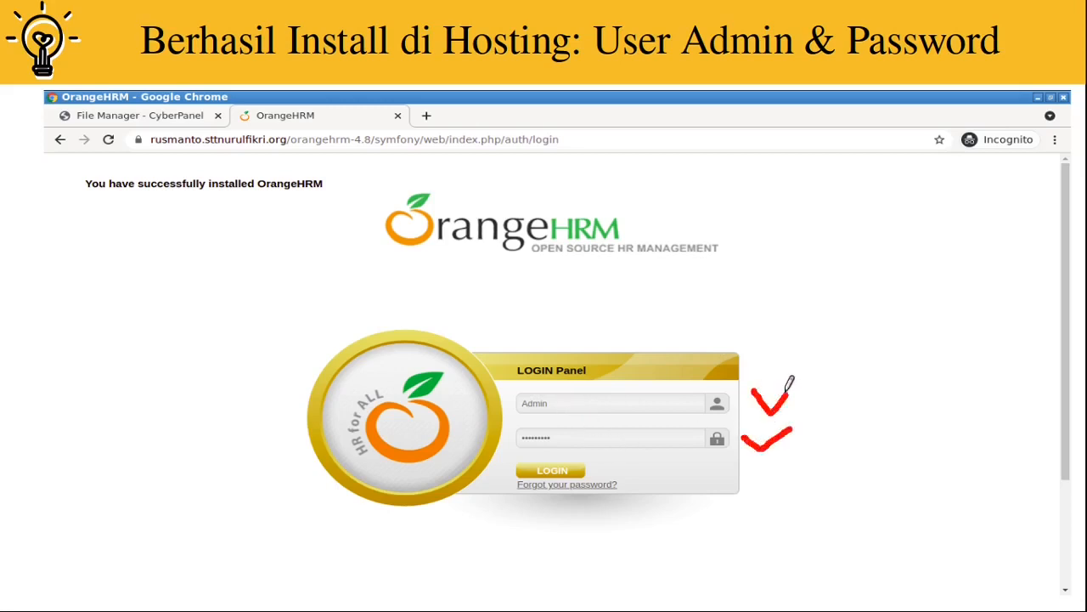